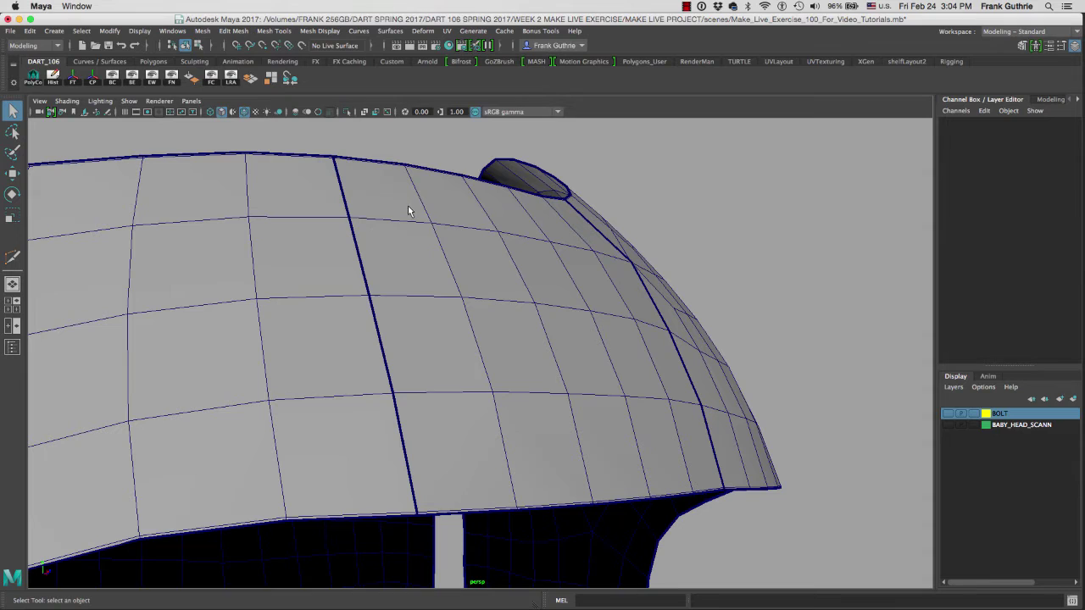
Step: Select the two adjoining head shell surfaces, polySurface16 and polySurface17, together
left_click(399, 200)
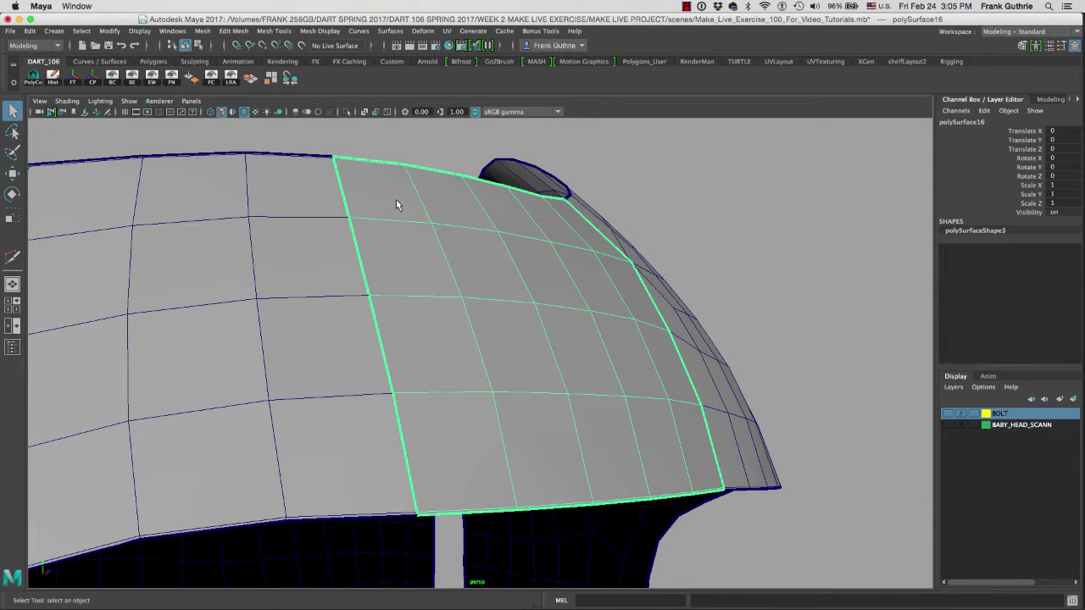
left_click(303, 195)
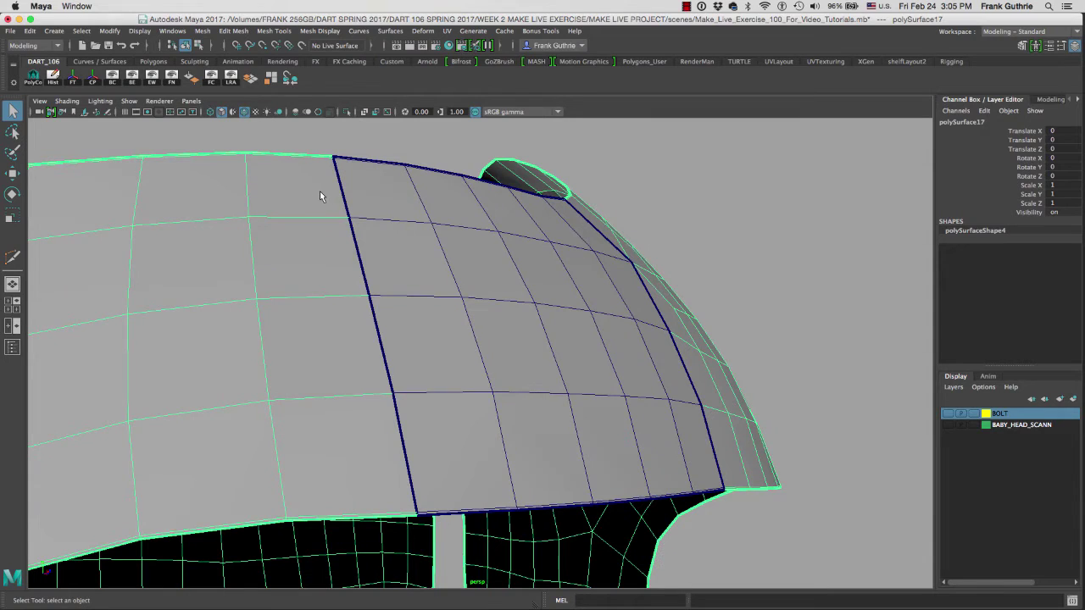
left_click(367, 183)
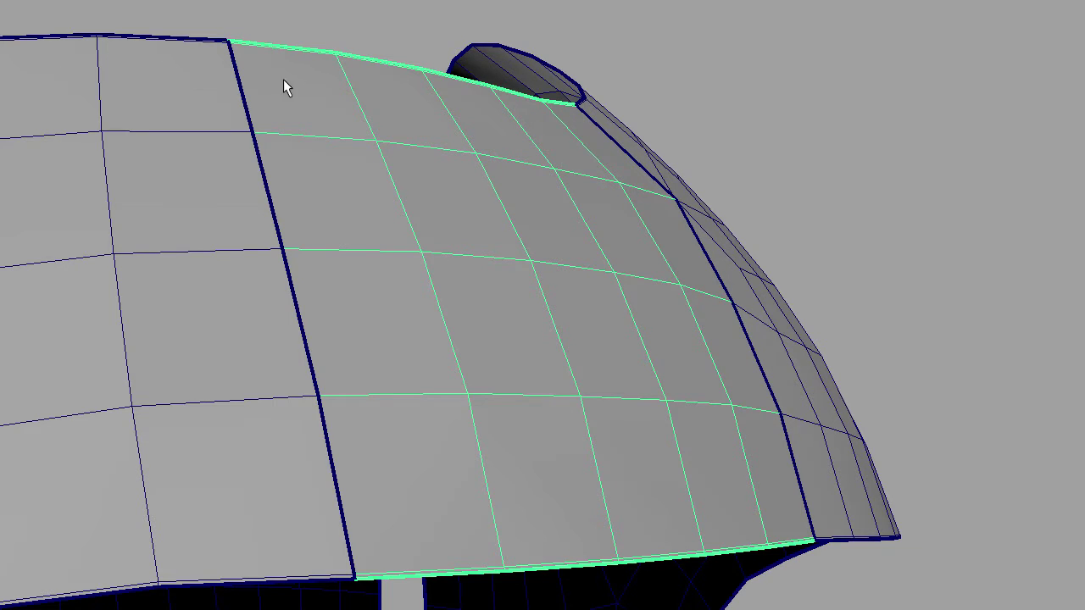
key("shift")
left_click(192, 84, "shift")
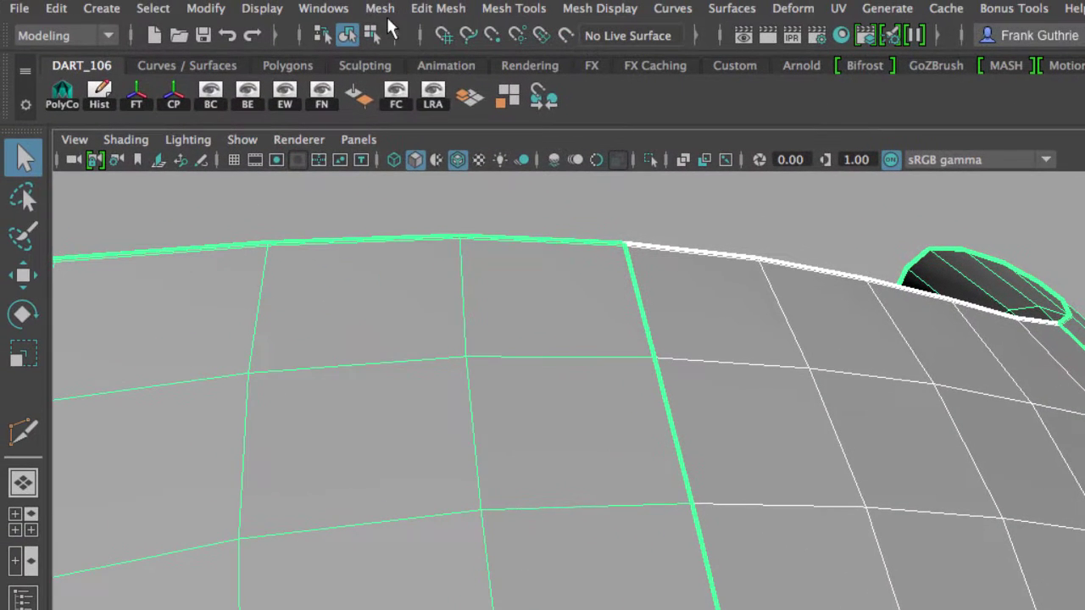
Step: Reset the Combine options to their default settings and dismiss the options without applying
left_click(381, 9)
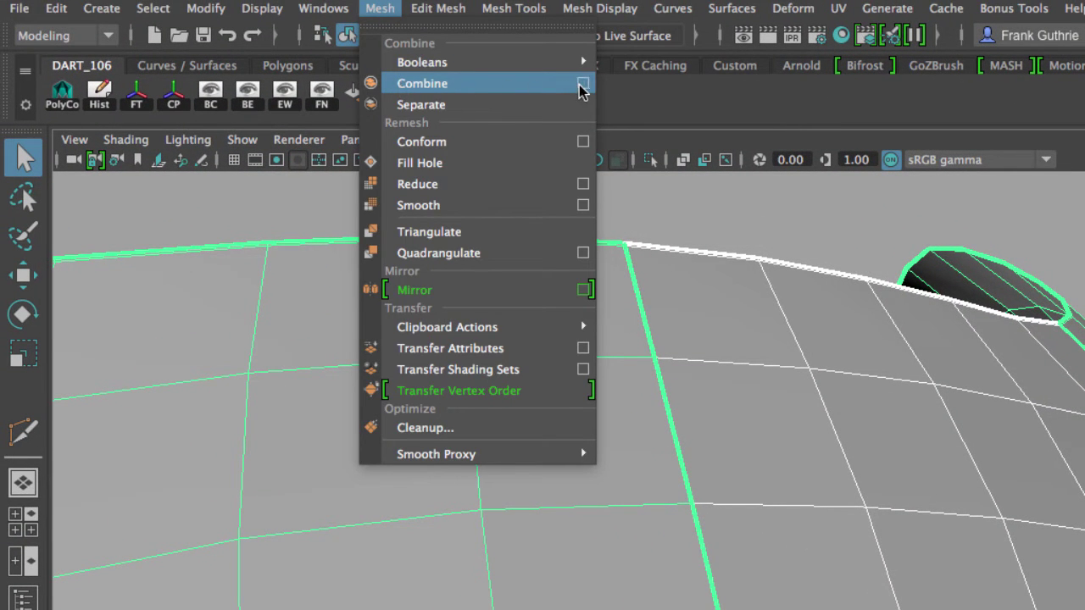
left_click(583, 83)
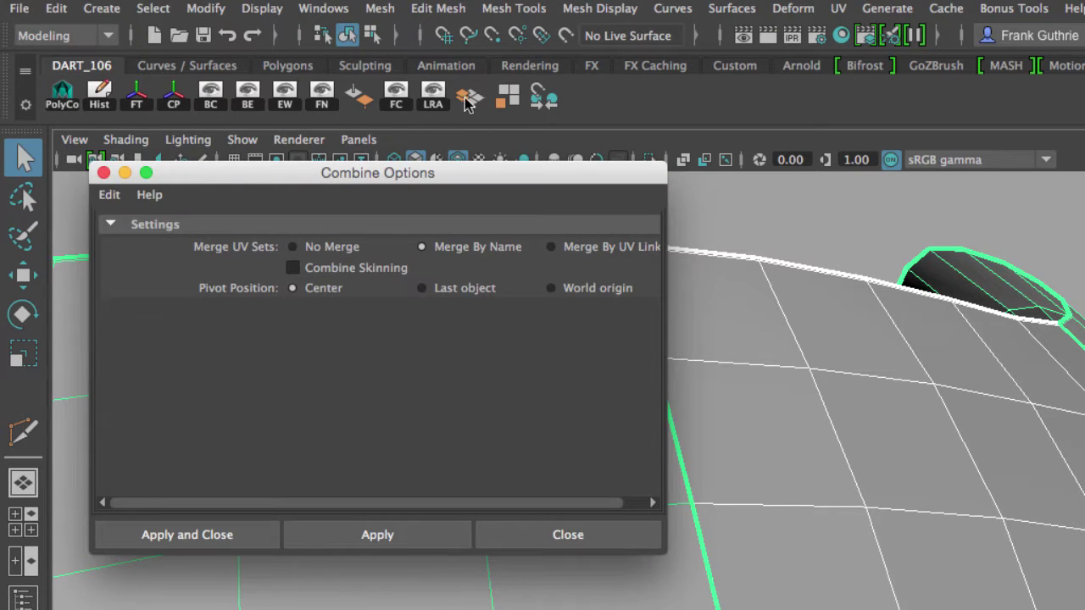
left_click(107, 195)
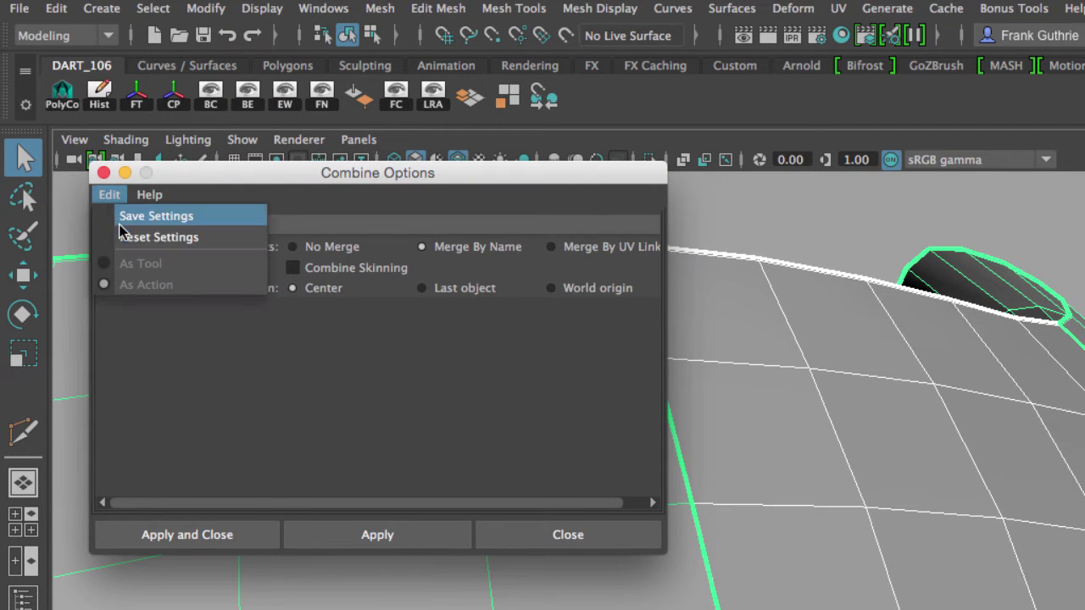
left_click(124, 238)
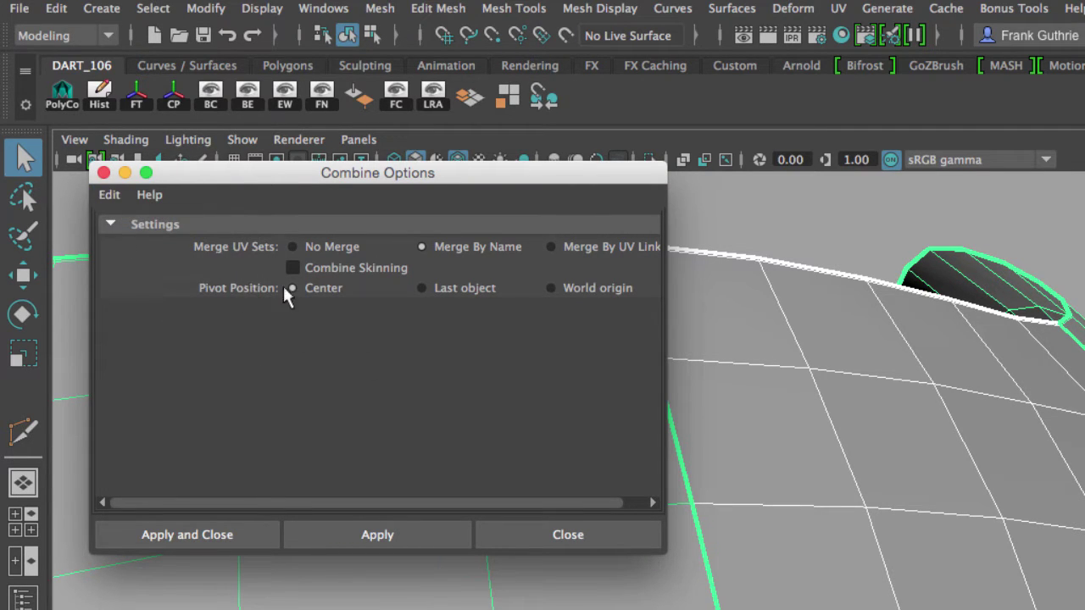
left_click(565, 531)
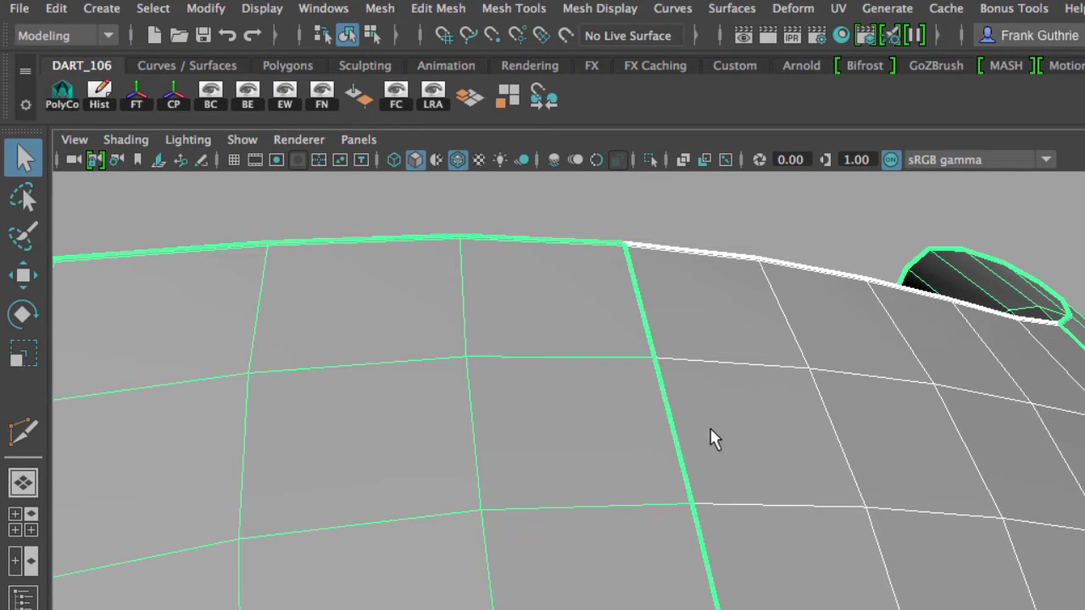
Step: Combine the two selected surfaces into a single mesh and show the scene's object list in the Outliner
left_click(291, 65)
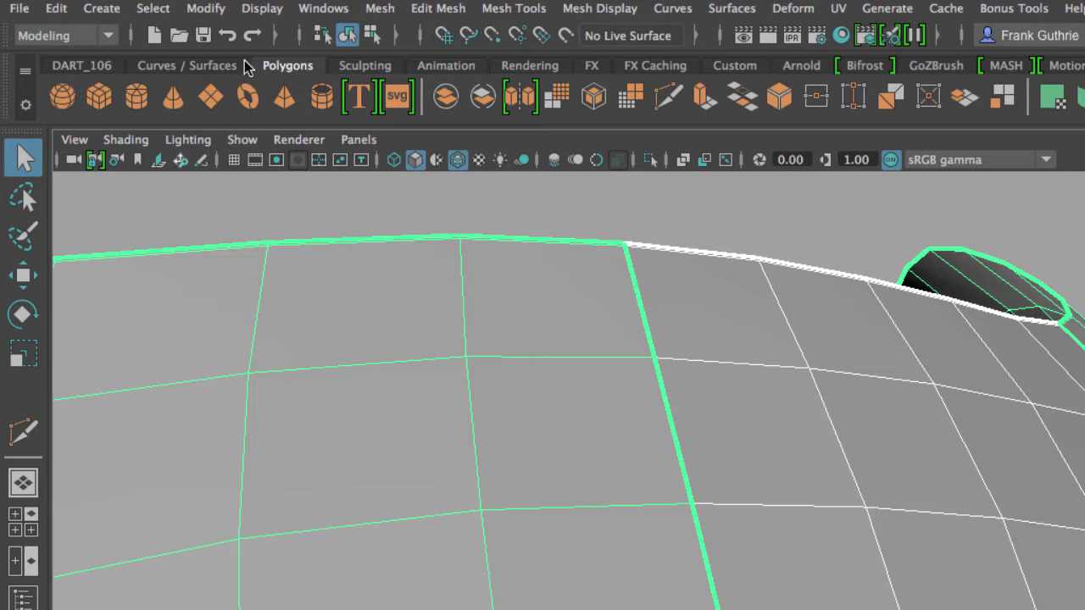
left_click(446, 96)
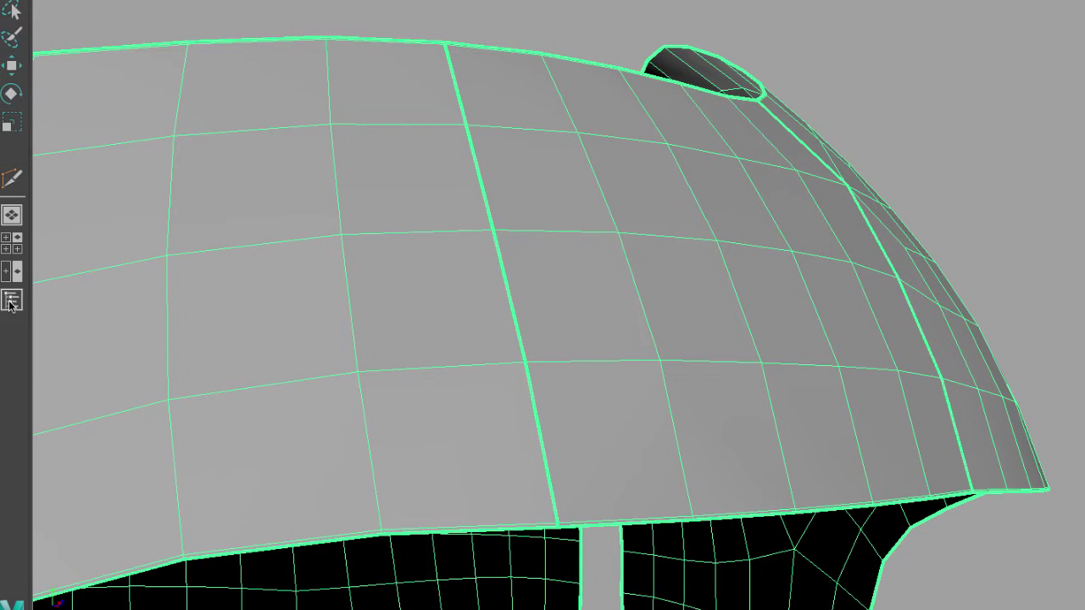
left_click(11, 300)
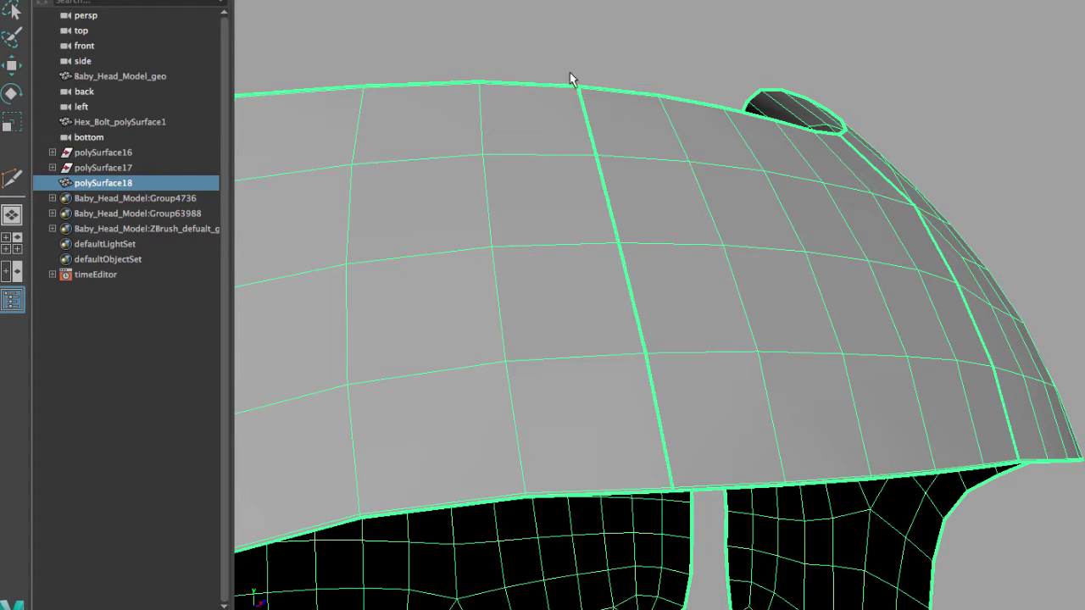
Step: Examine the seam between the combined pieces by toggling the mesh's border edge display off and on
left_click_drag(618, 145, 615, 201, "alt")
right_click_drag(616, 200, 735, 167, "alt")
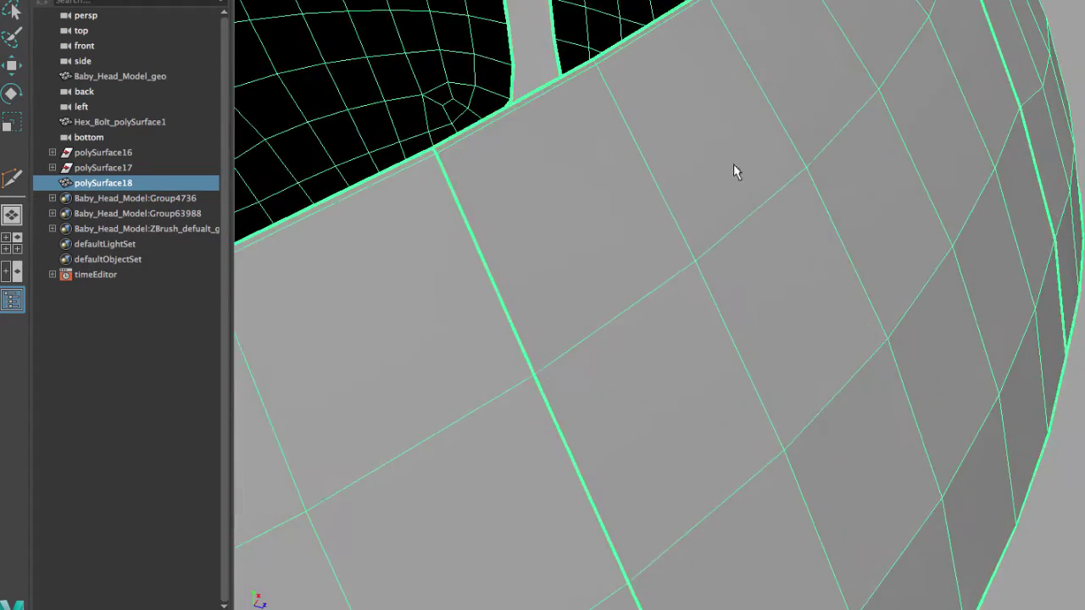
middle_click_drag(734, 165, 870, 261, "alt")
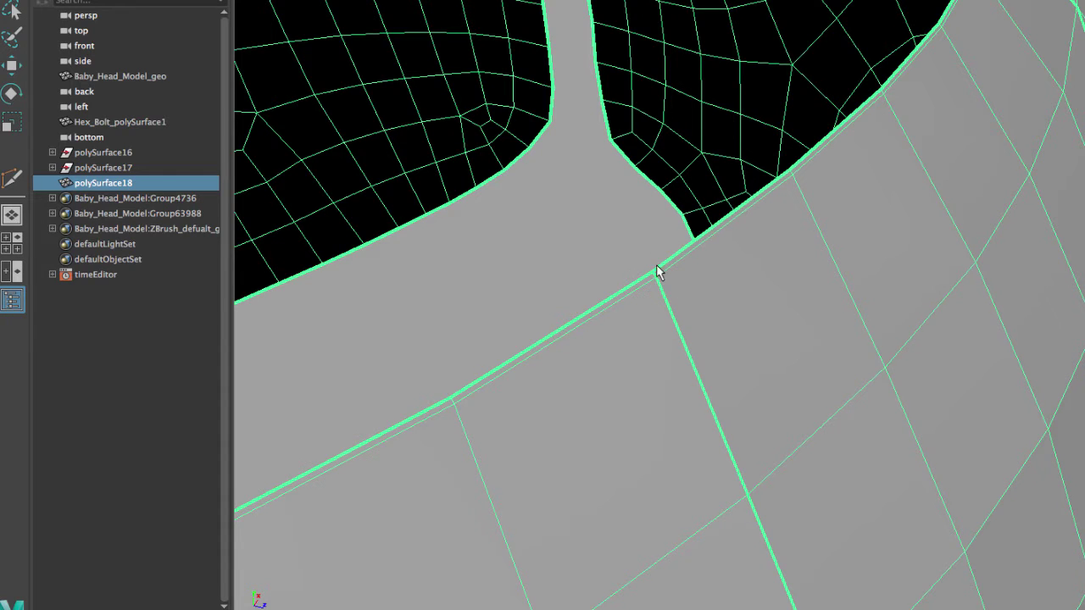
left_click(183, 10)
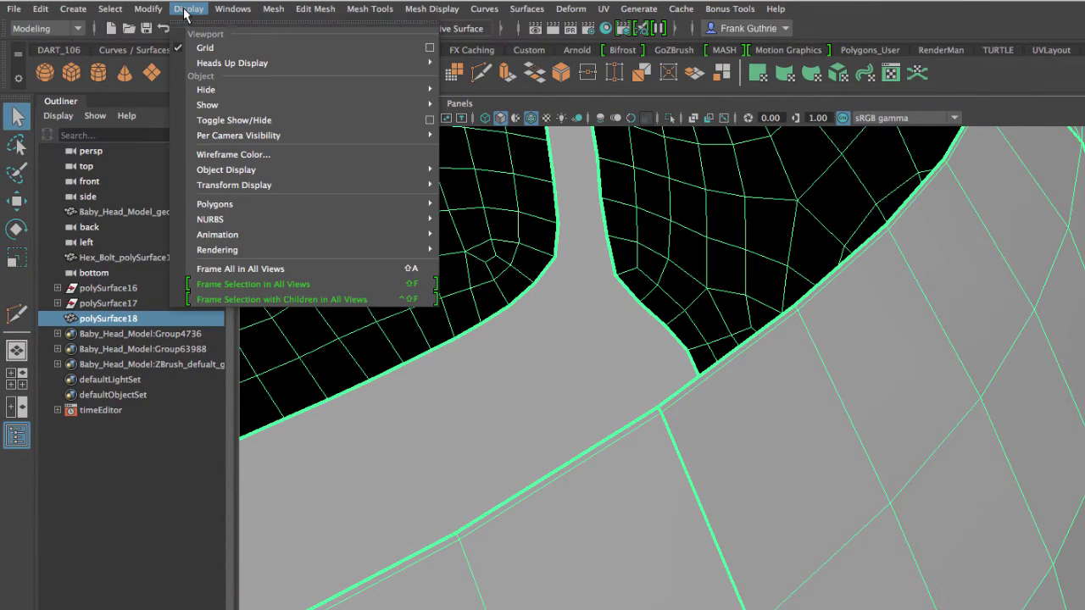
mouse_move(279, 208)
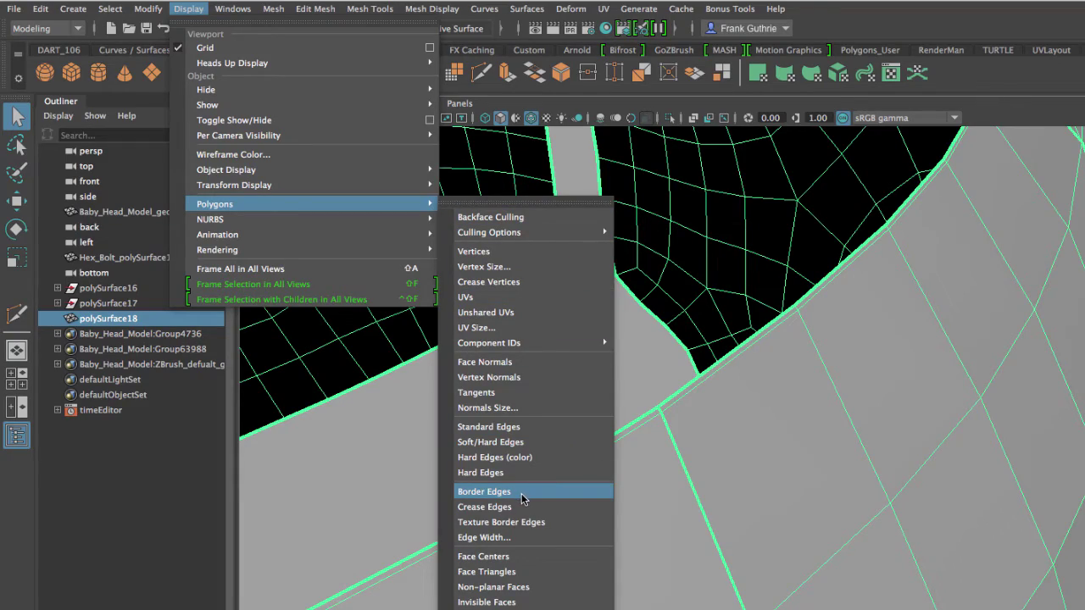
left_click(374, 475)
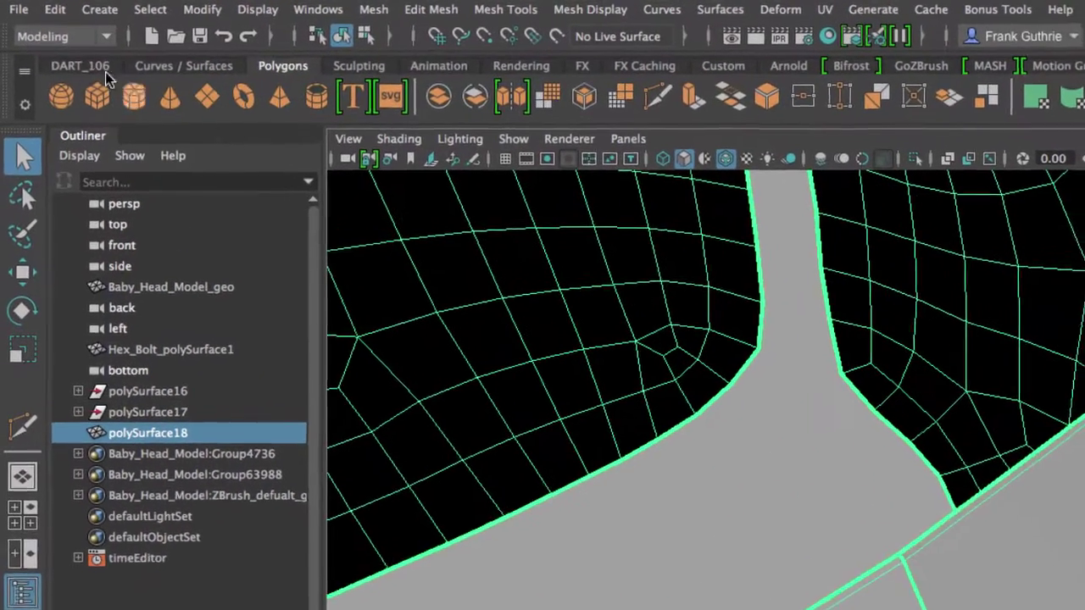
left_click(96, 69)
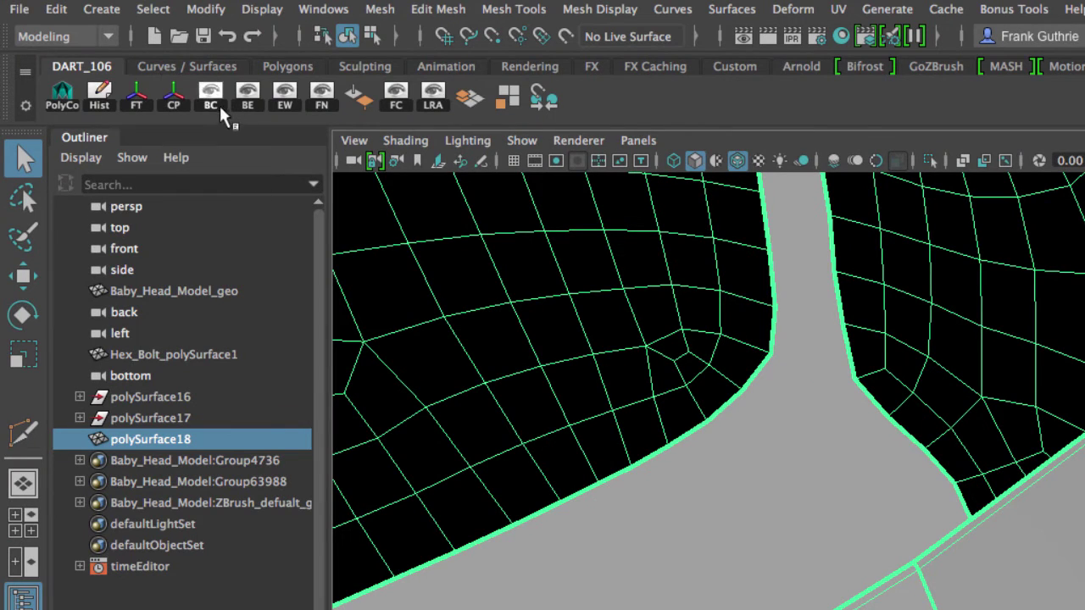
left_click(242, 96)
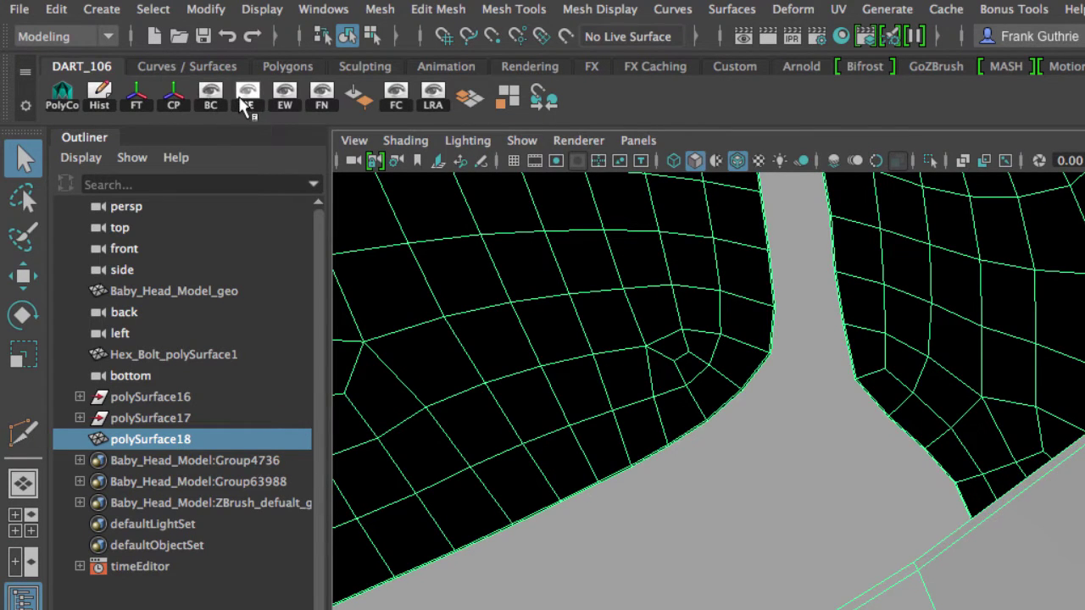
left_click(242, 96)
left_click(246, 105)
left_click(248, 104)
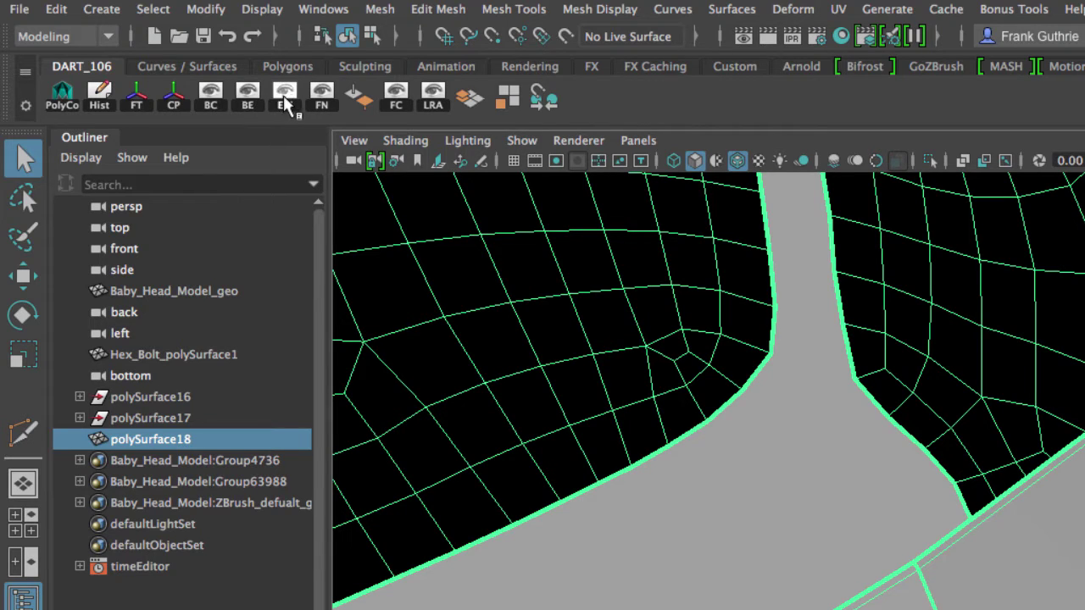
Step: Set the border edge display width of the combined mesh to 7.12
left_click(286, 102)
left_click_drag(806, 463, 886, 463)
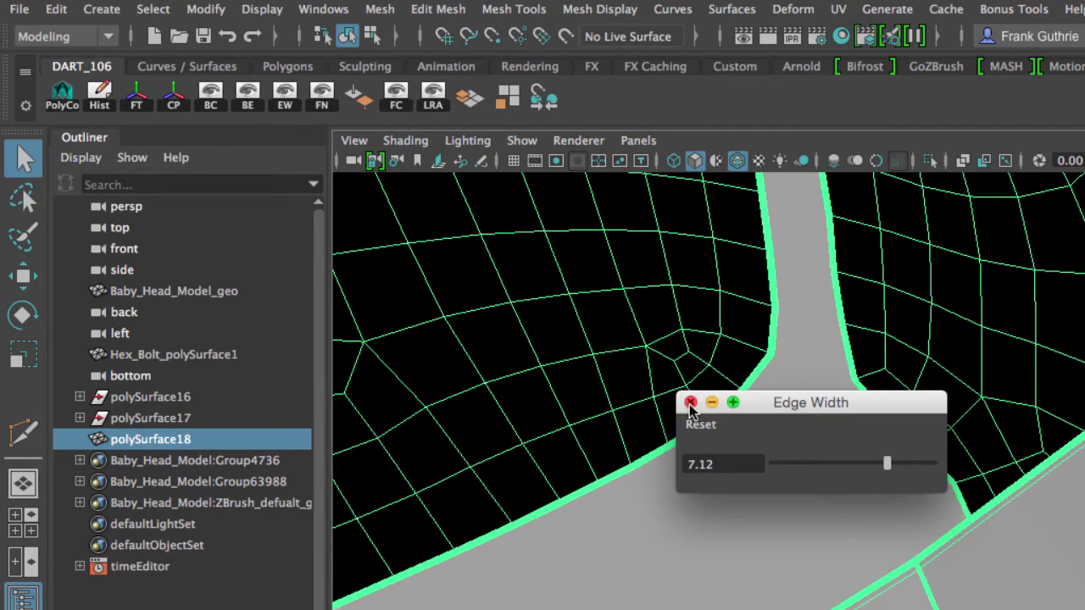
left_click(691, 405)
Step: In vertex mode, merge the overlapping vertices at the outer rim corner of the seam with Merge Vertices
left_click_drag(1028, 520, 1001, 529, "alt")
left_click_drag(534, 308, 524, 307, "alt")
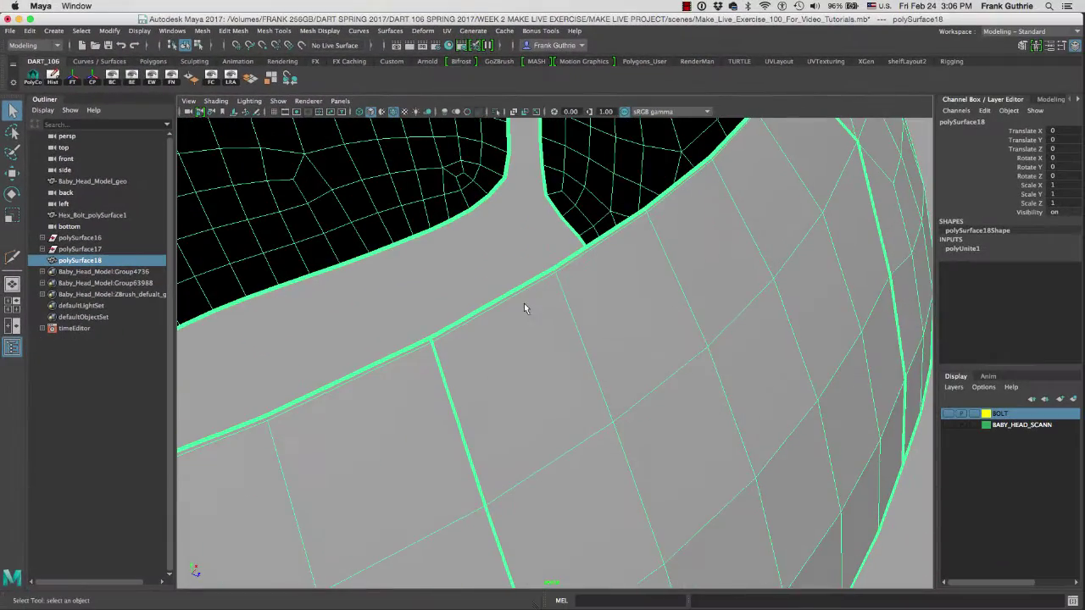
left_click(440, 339)
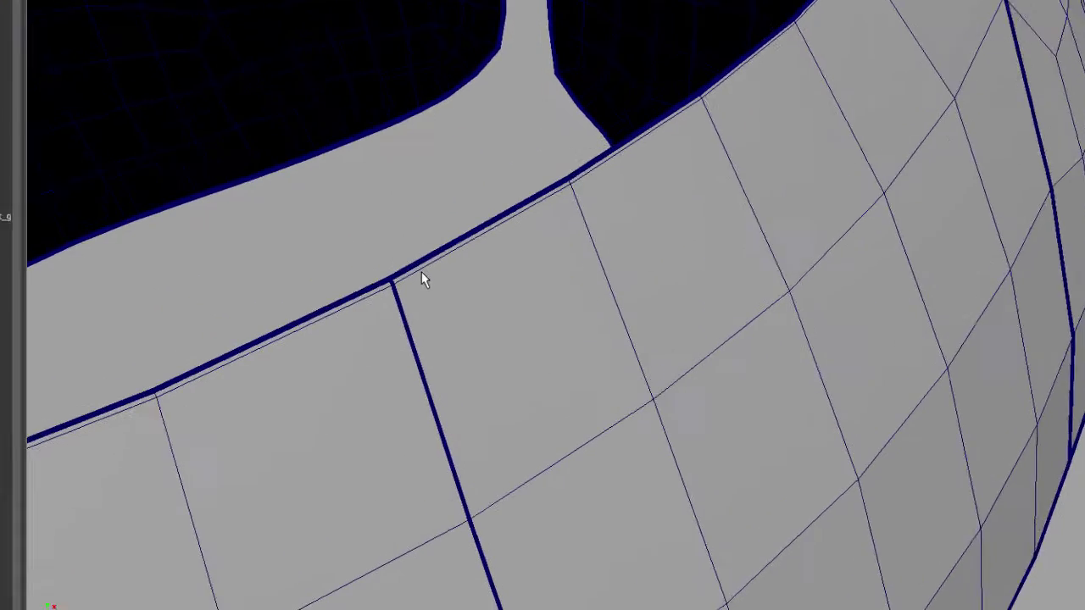
right_click(452, 334)
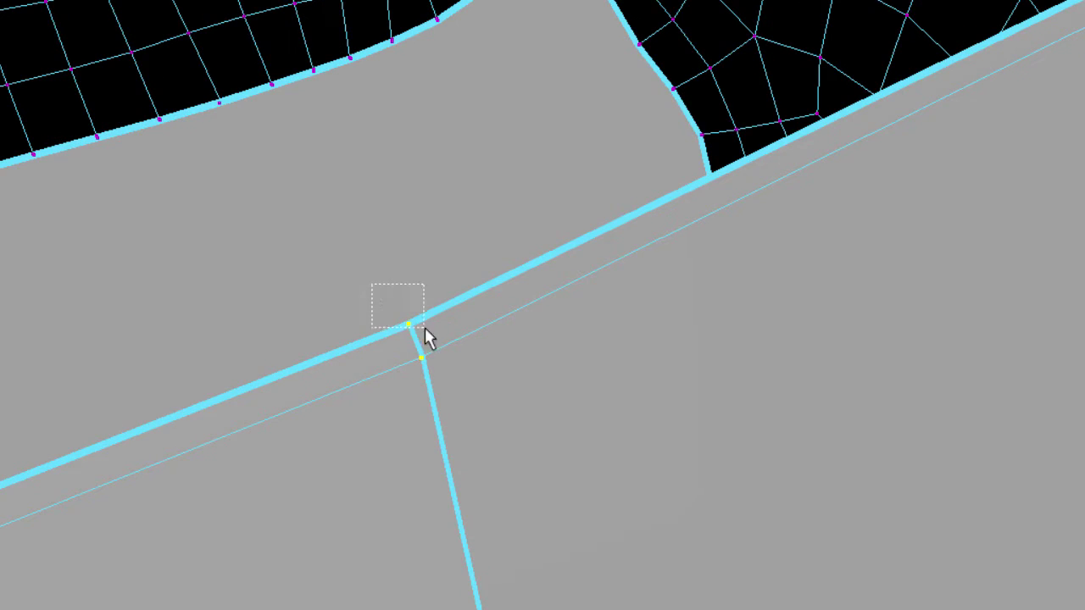
left_click(403, 320)
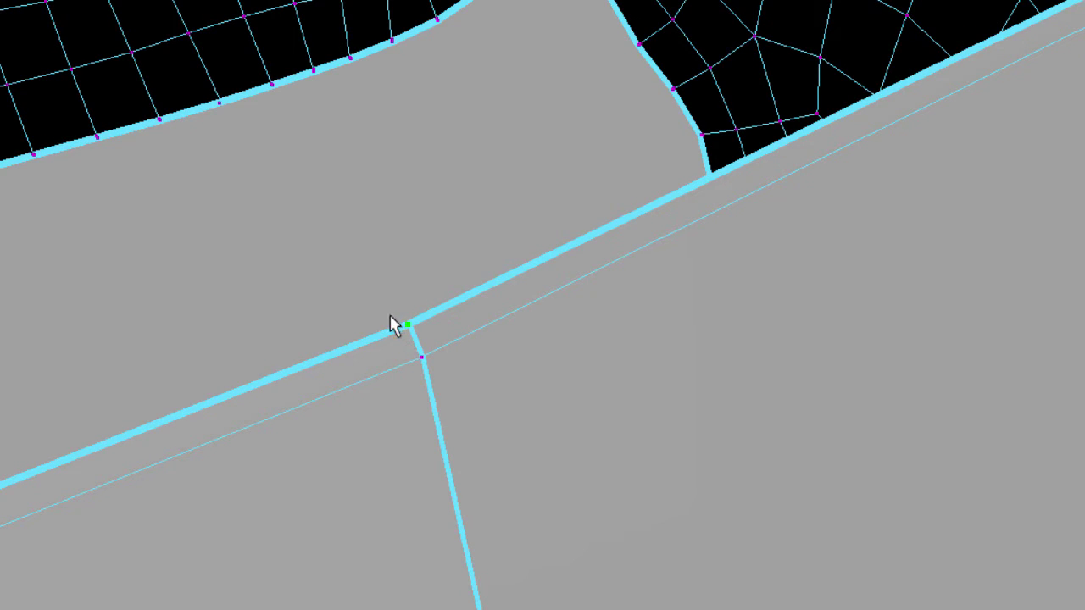
left_click(421, 357)
key("shift")
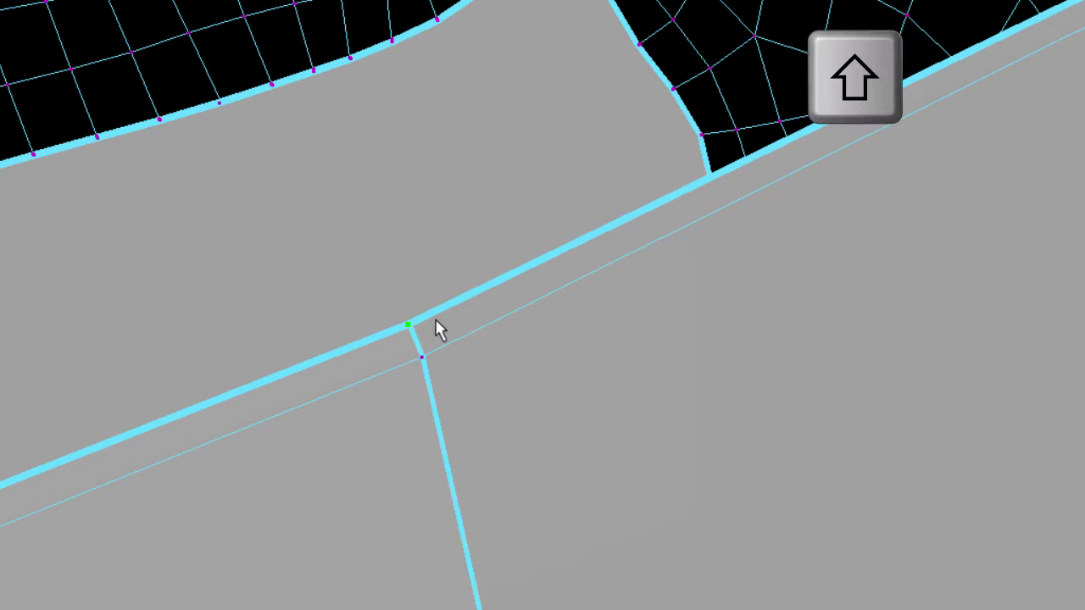
right_click(434, 244, "shift")
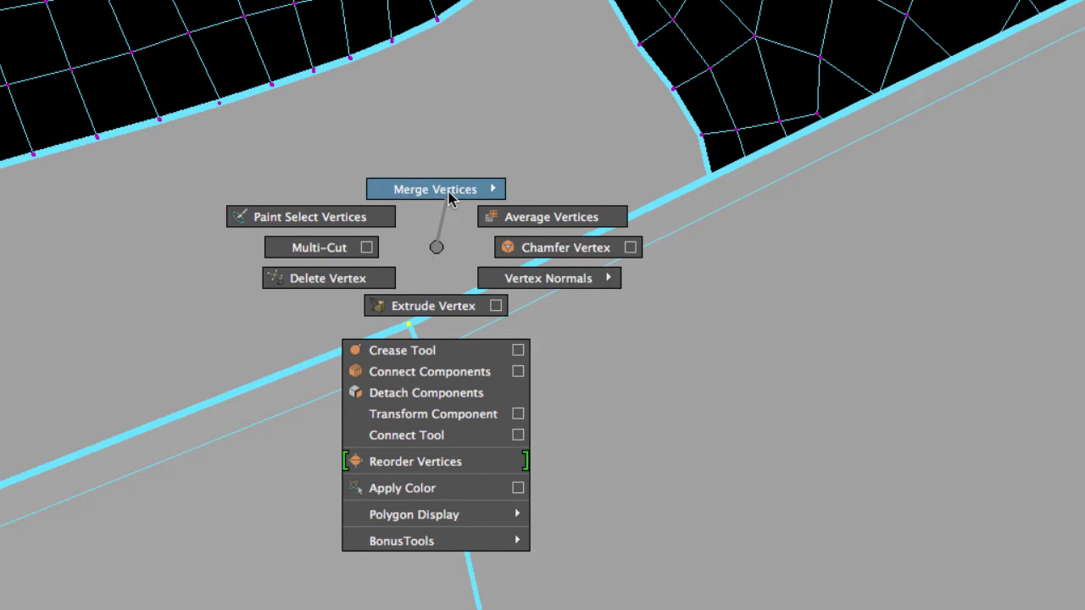
mouse_move(448, 191)
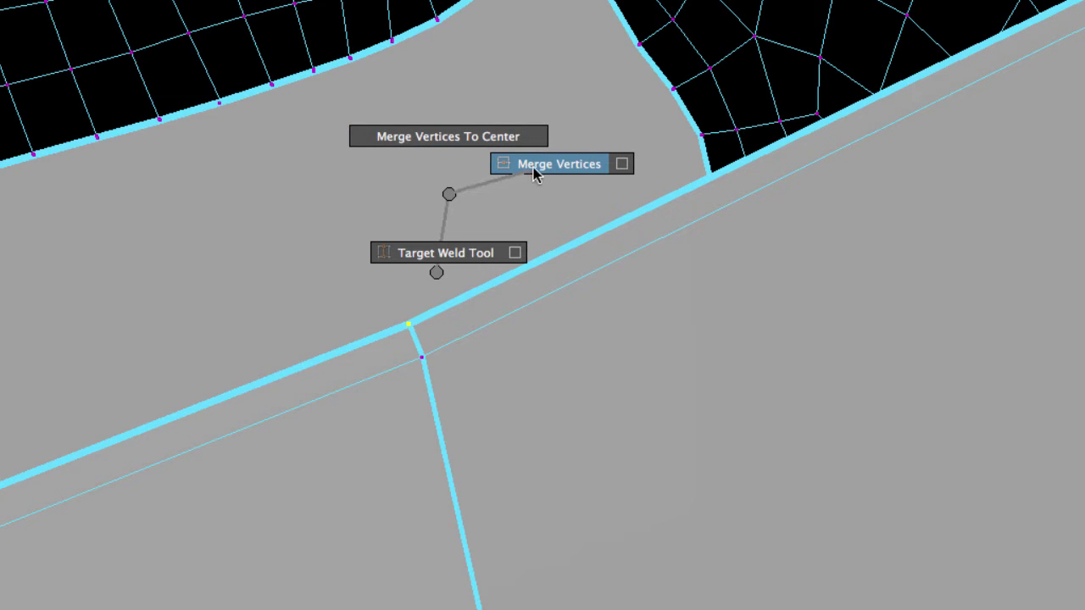
right_click_drag(538, 168, 542, 165)
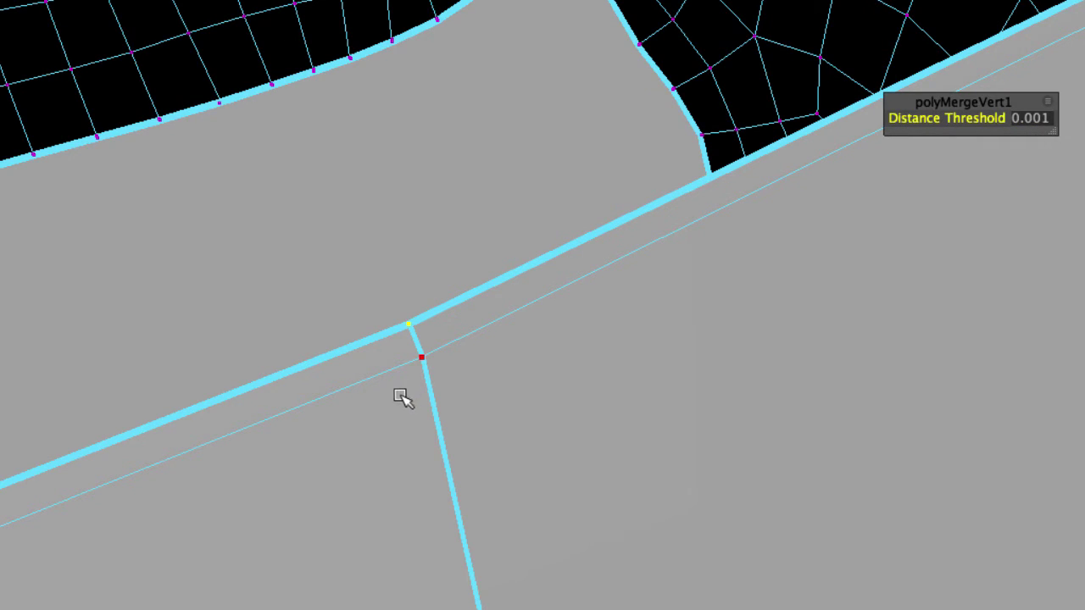
Step: Merge the overlapping seam vertices just inside the rim corner, repeating the last Merge Vertices command
left_click_drag(379, 396, 450, 349)
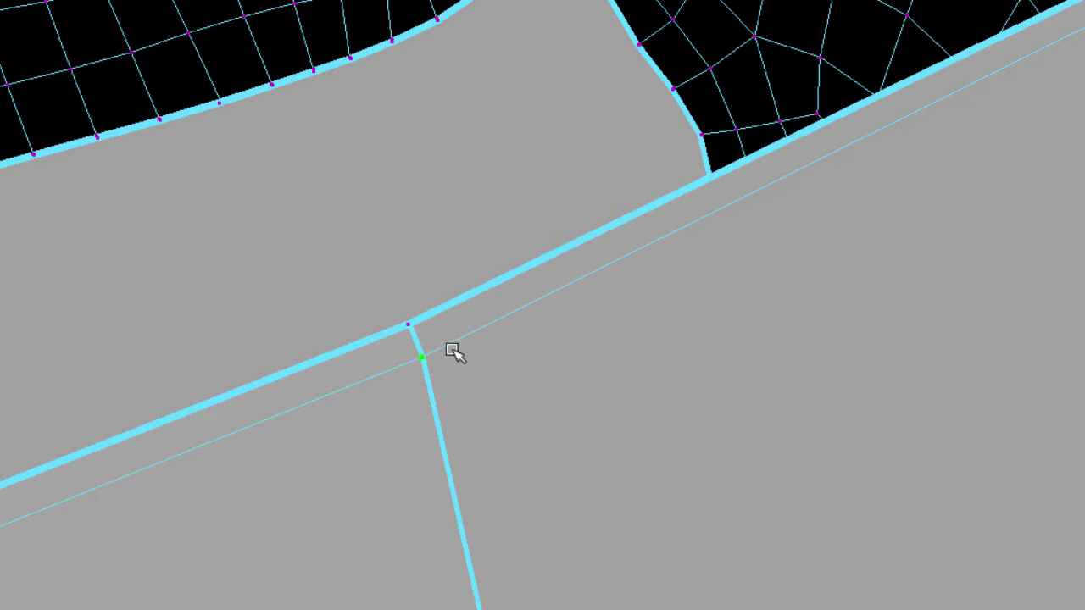
right_click_drag(460, 349, 467, 295, "shift")
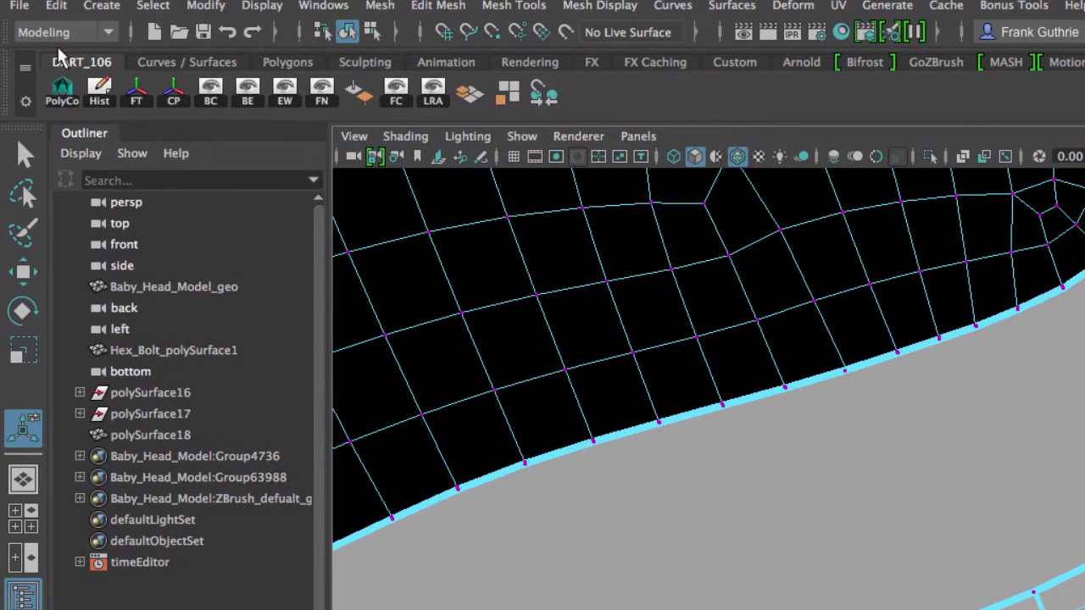
left_click(56, 6)
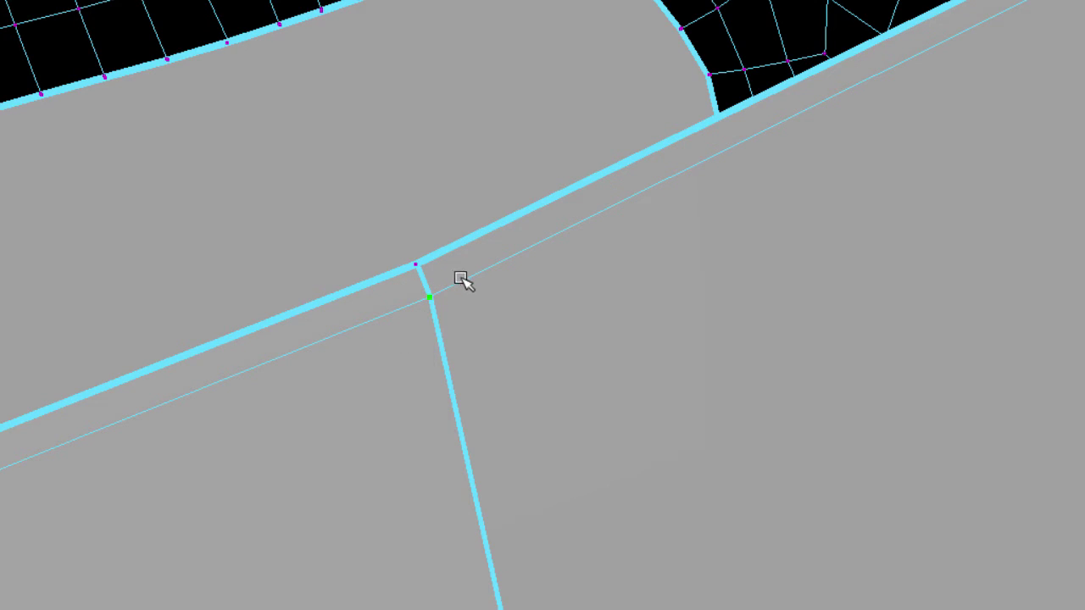
key("g")
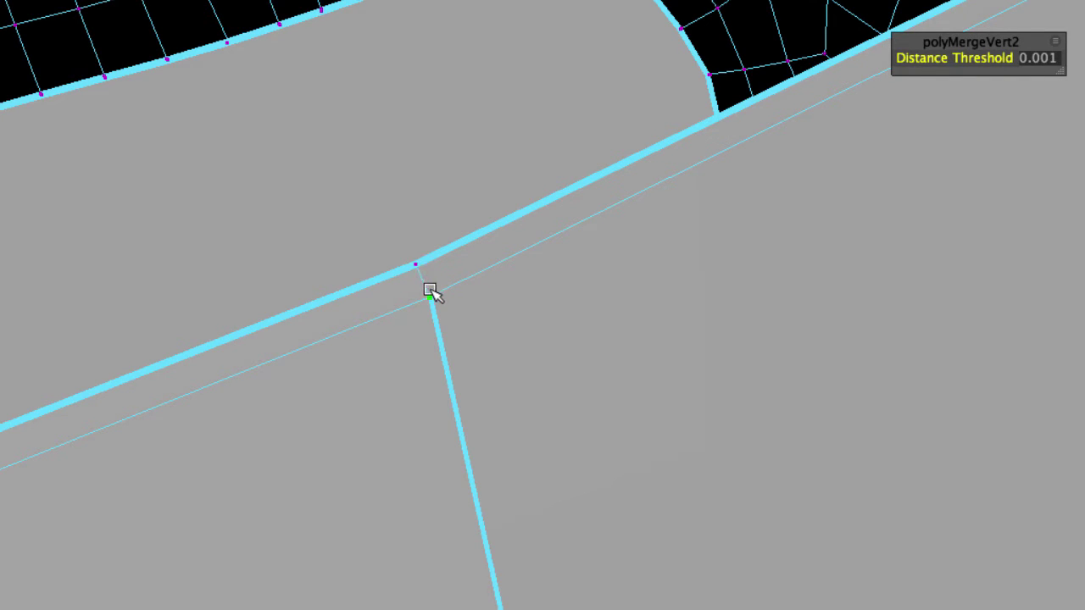
Step: Merge the overlapping vertices at the next grid row along the seam, away from the rim
right_click_drag(445, 272, 319, 299, "alt")
middle_click_drag(434, 252, 390, 100, "alt")
scroll(443, 215, "down", 3)
scroll(452, 252, "up", 3)
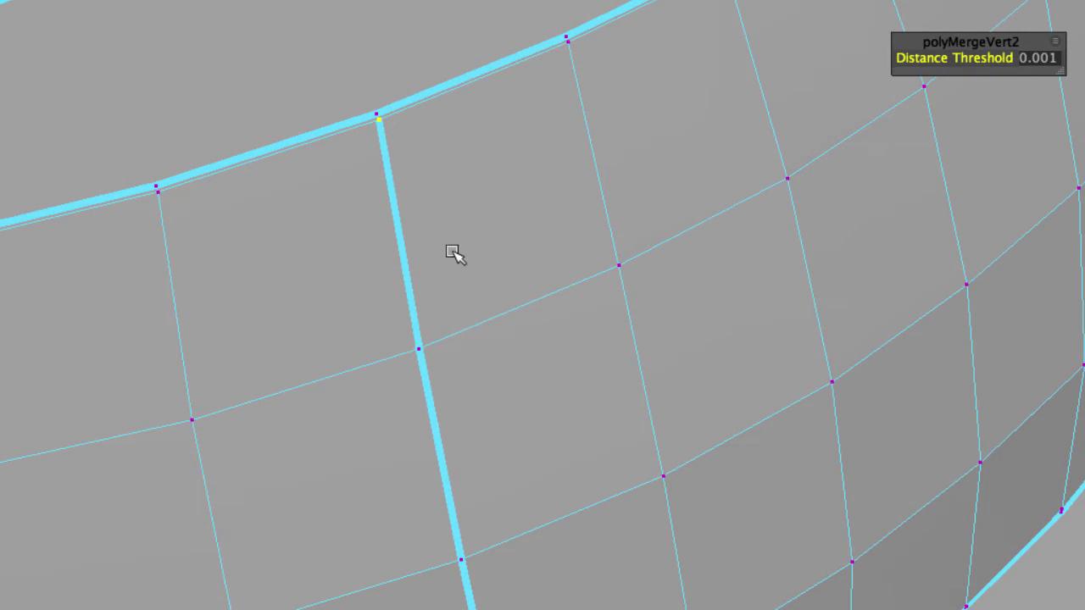
left_click_drag(456, 316, 383, 374)
key("g")
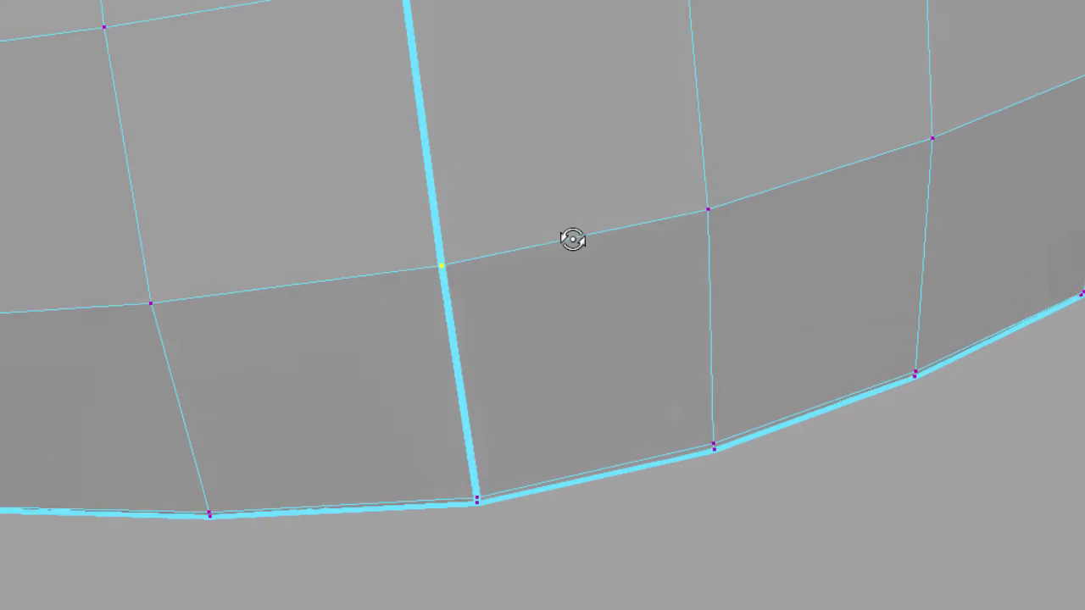
Step: Switch to wireframe display and merge the overlapping seam vertices one grid row inside the rim and at the rim edge itself
key("4")
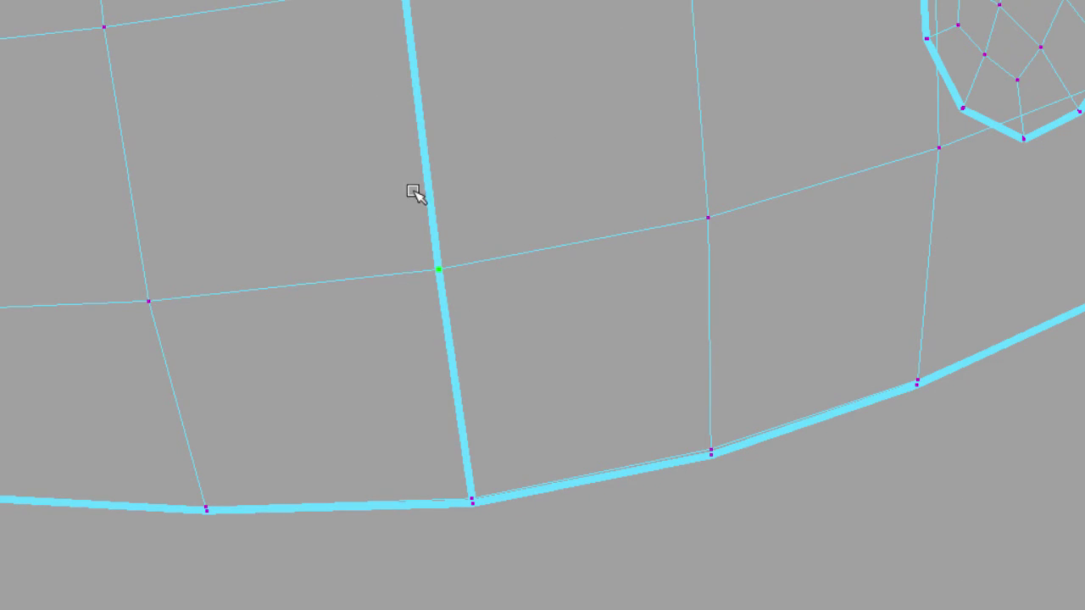
key("g")
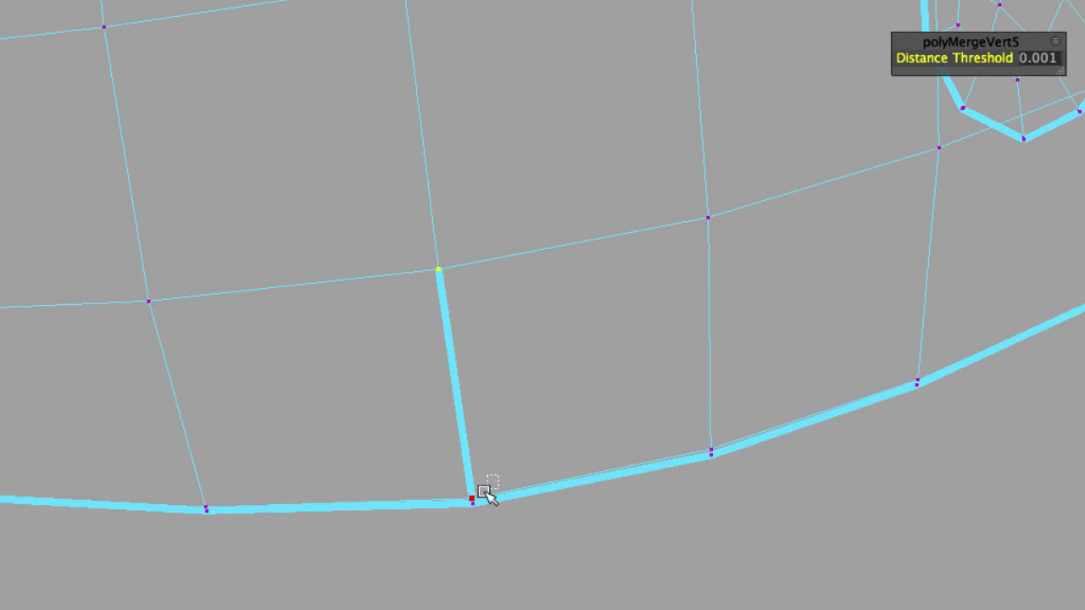
left_click_drag(455, 528, 457, 530)
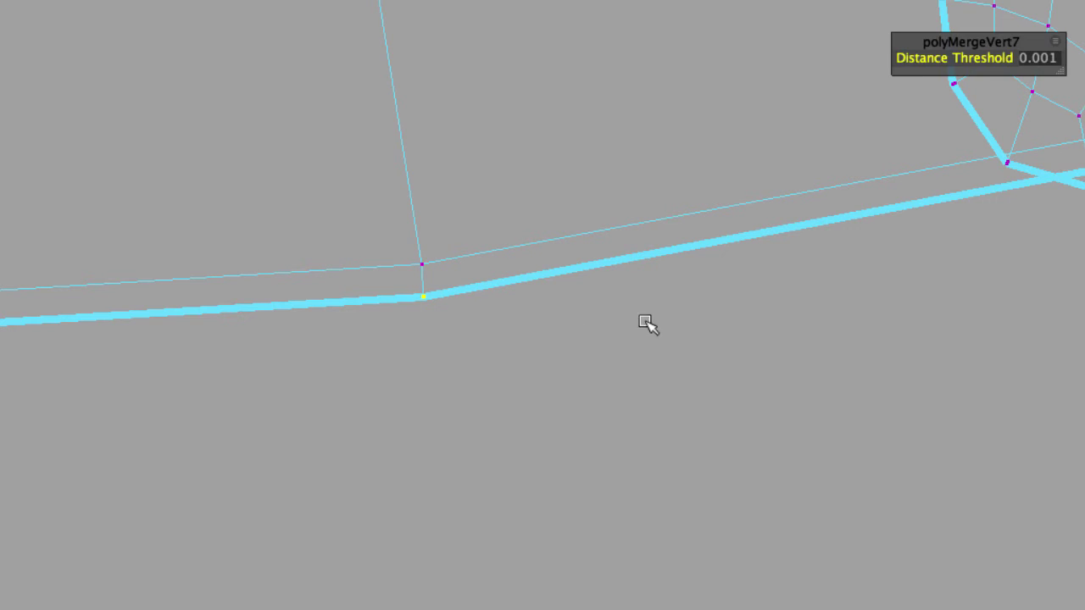
Step: Merge the overlapping vertex pairs one by one along the rest of the seam, up to the opposite border
right_click_drag(736, 304, 622, 262, "alt")
left_click_drag(753, 257, 625, 262, "alt")
middle_click_drag(814, 200, 457, 137, "alt")
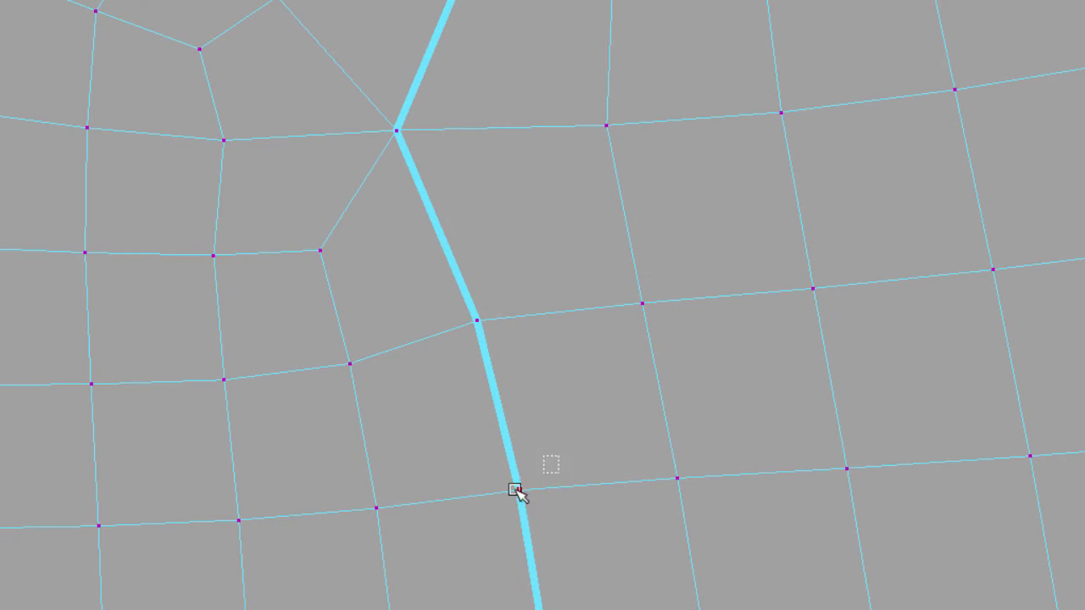
left_click_drag(514, 489, 494, 518)
key("g")
left_click_drag(502, 287, 444, 365)
key("g")
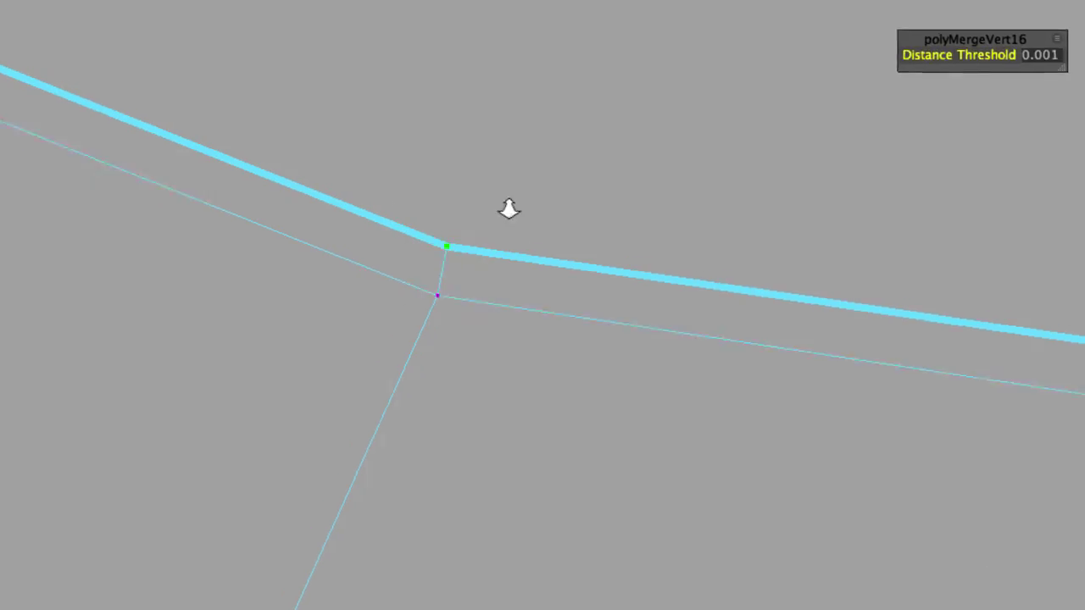
Step: Return the view to shaded display and switch the merged mesh from vertex mode back to object mode
right_click_drag(509, 209, 140, 190, "alt")
left_click_drag(141, 190, 633, 292, "alt")
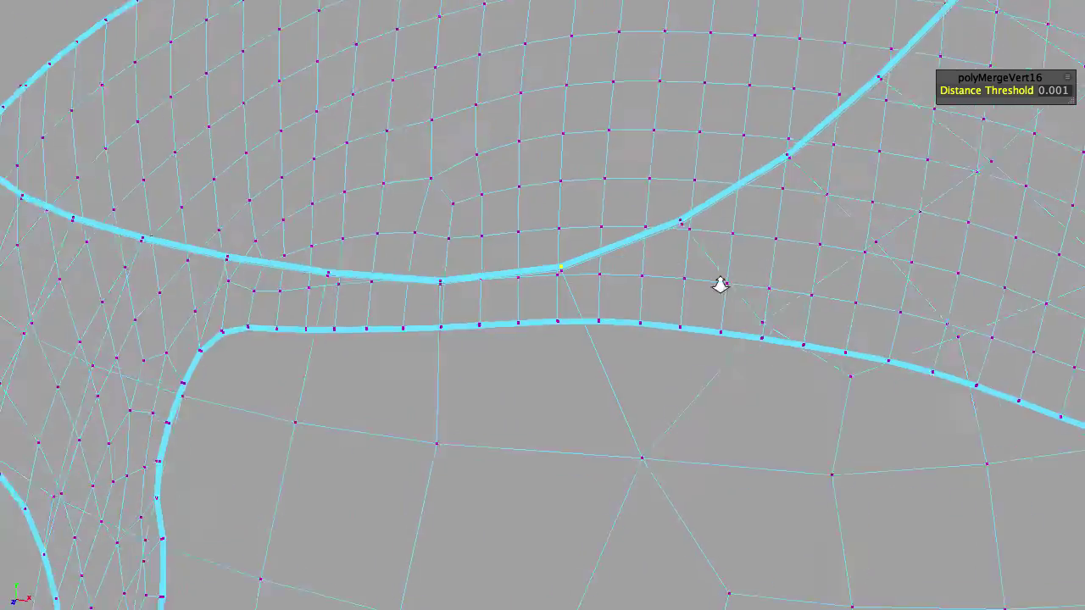
mouse_move(719, 285)
left_mouse_down("alt")
mouse_move(586, 300)
mouse_move(622, 300)
mouse_move(611, 286)
mouse_move(666, 97)
mouse_move(685, 153)
mouse_move(734, 103)
mouse_move(649, 104)
mouse_move(704, 305)
left_mouse_up("alt")
key("5")
right_click_drag(709, 251, 771, 229)
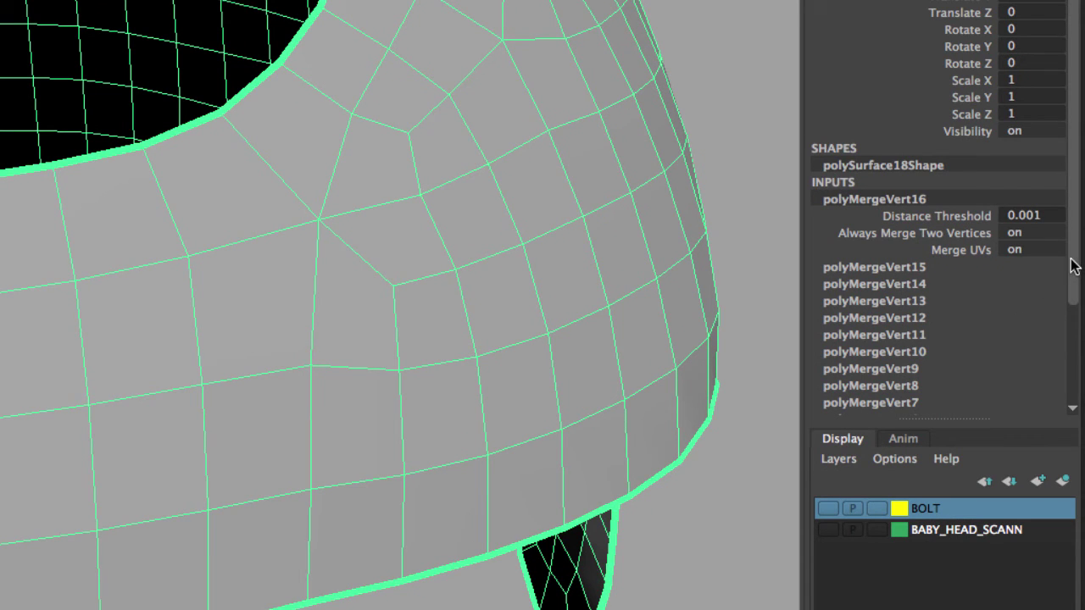
Step: Review the mesh's construction inputs and delete its history by type
left_click_drag(1072, 266, 1024, 381)
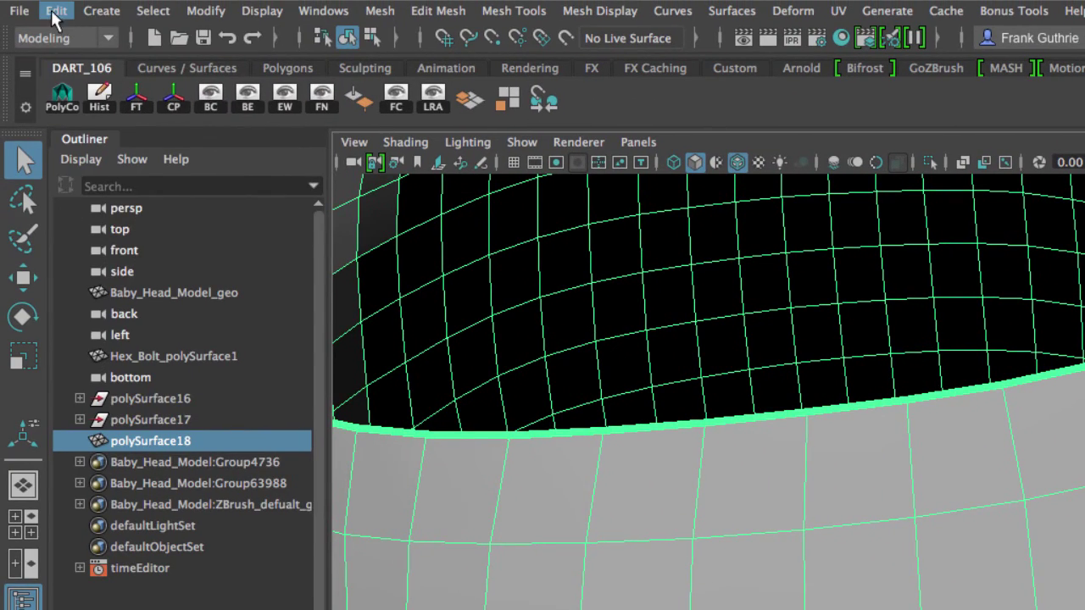
left_click(56, 12)
mouse_move(167, 262)
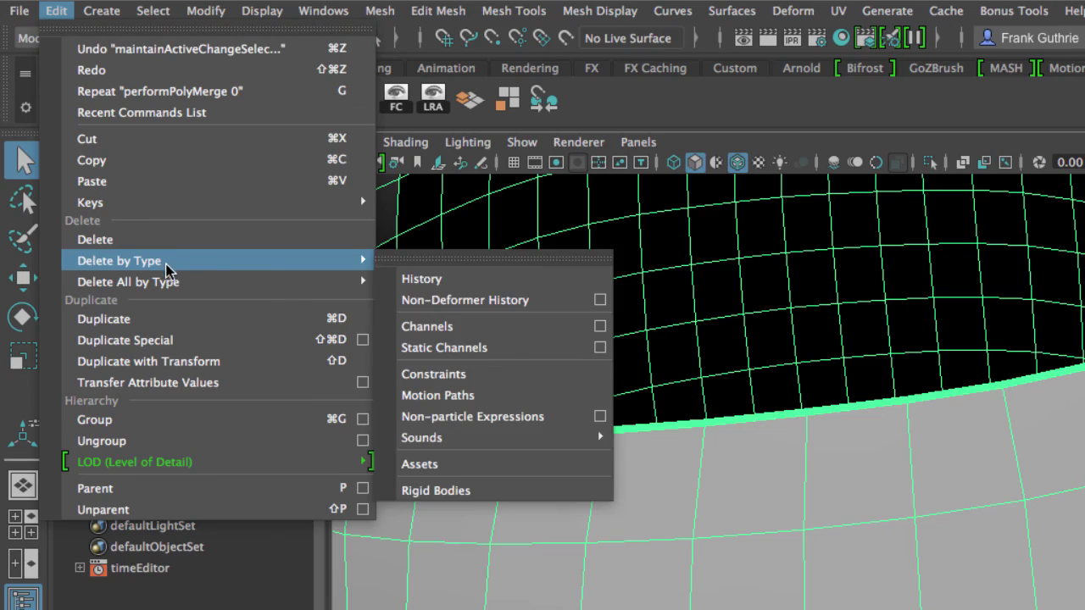
left_click(416, 279)
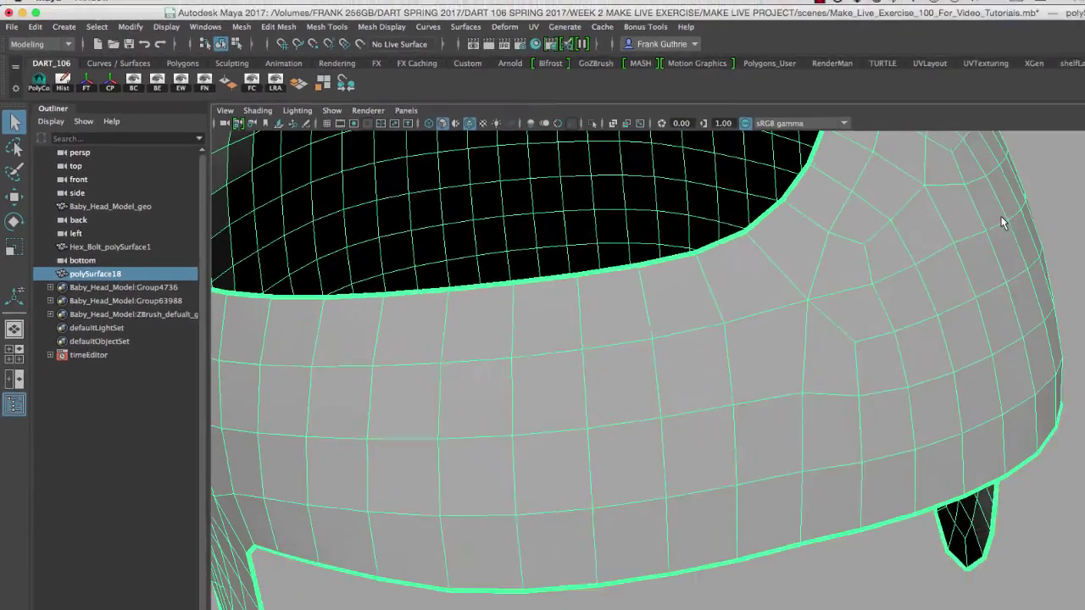